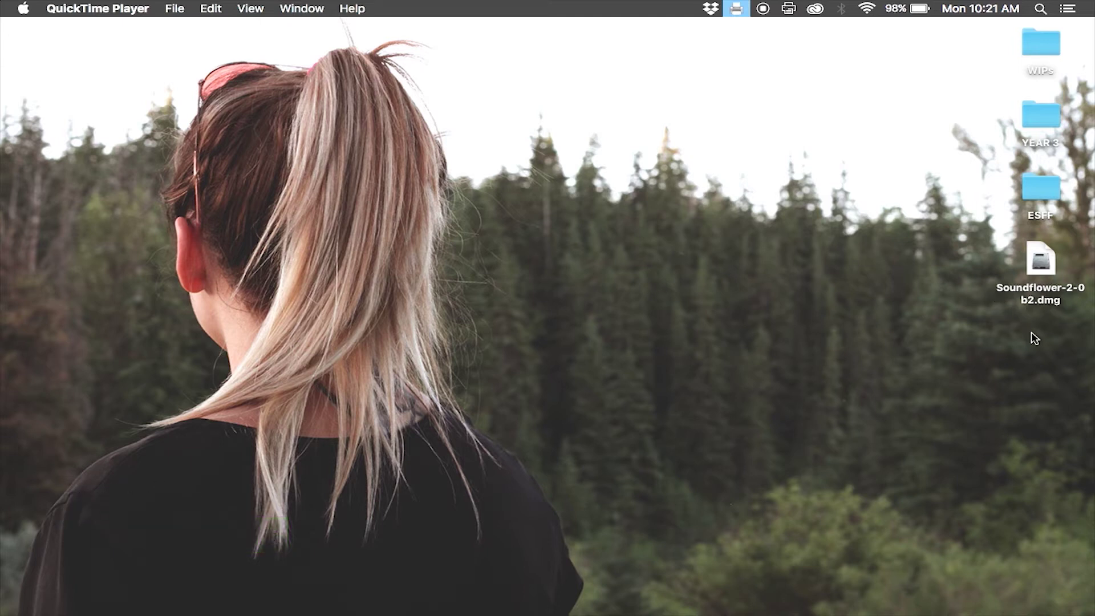
- Mount Soundflower-2-0b2.dmg, then close the Soundflower-2.0b2 volume window
{"action": "double_click", "coordinate": [1041, 264]}
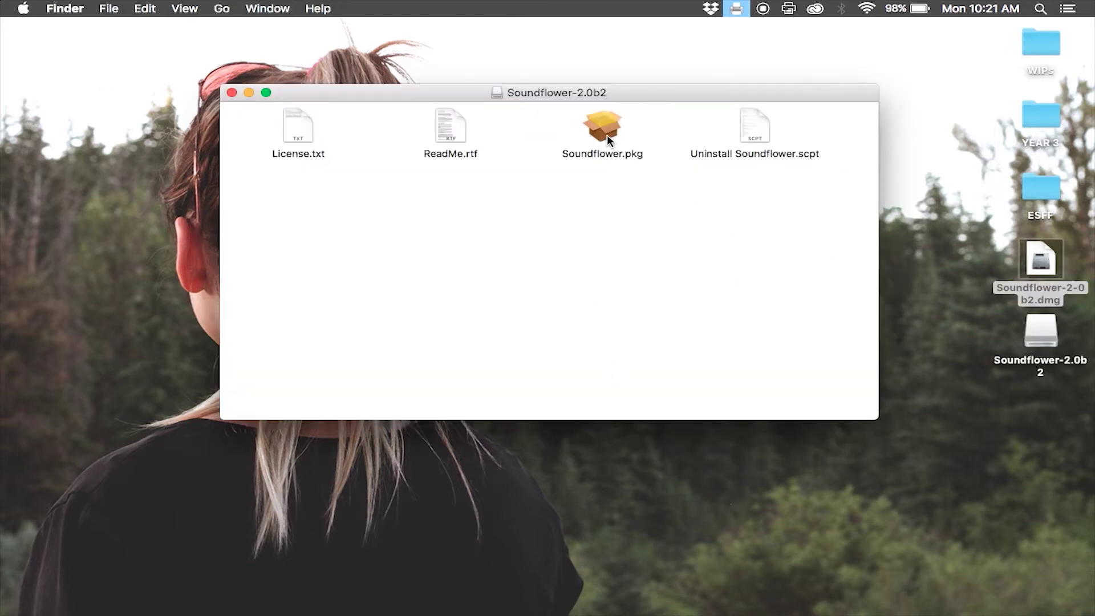
{"action": "left_click", "coordinate": [232, 93]}
{"action": "left_click", "coordinate": [867, 250]}
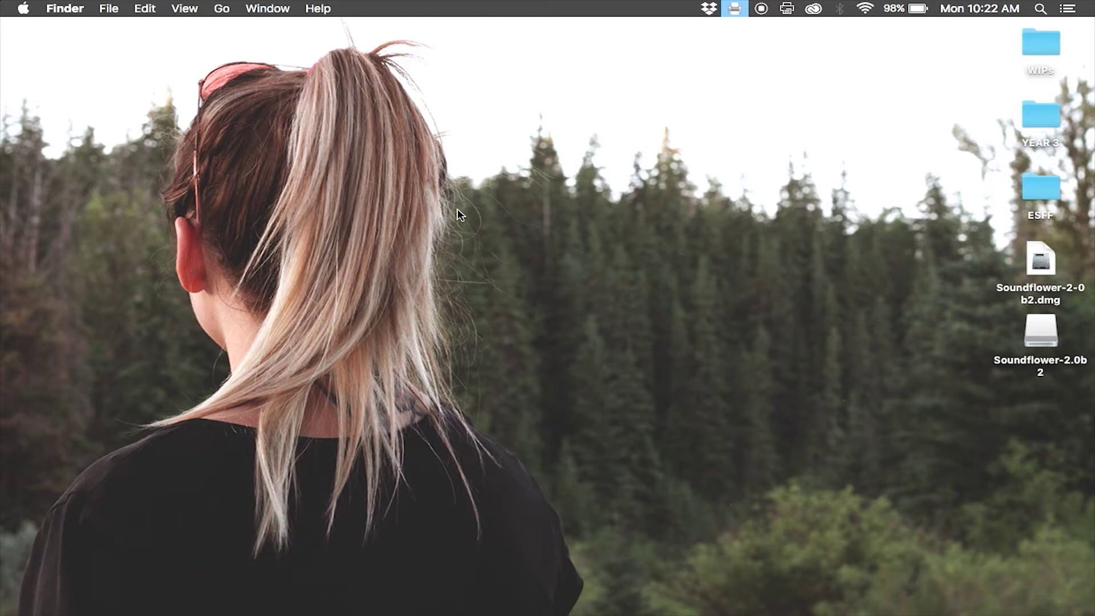
- Launch Audio MIDI Setup from Launchpad's Other folder and select Multi-Output Device
{"action": "mouse_move", "coordinate": [3, 218]}
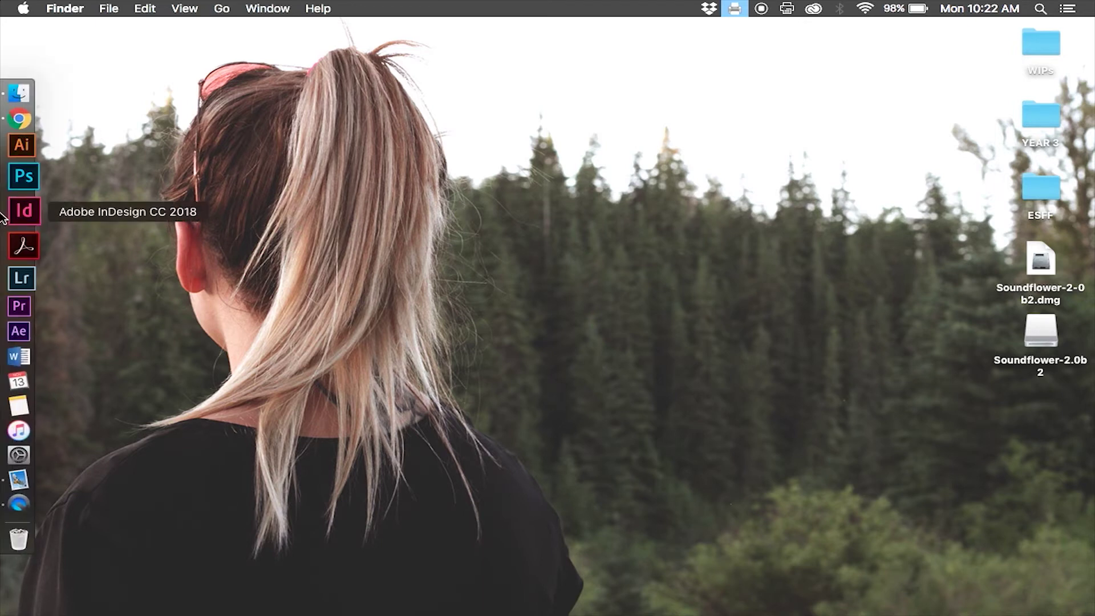
{"action": "key", "text": "F4"}
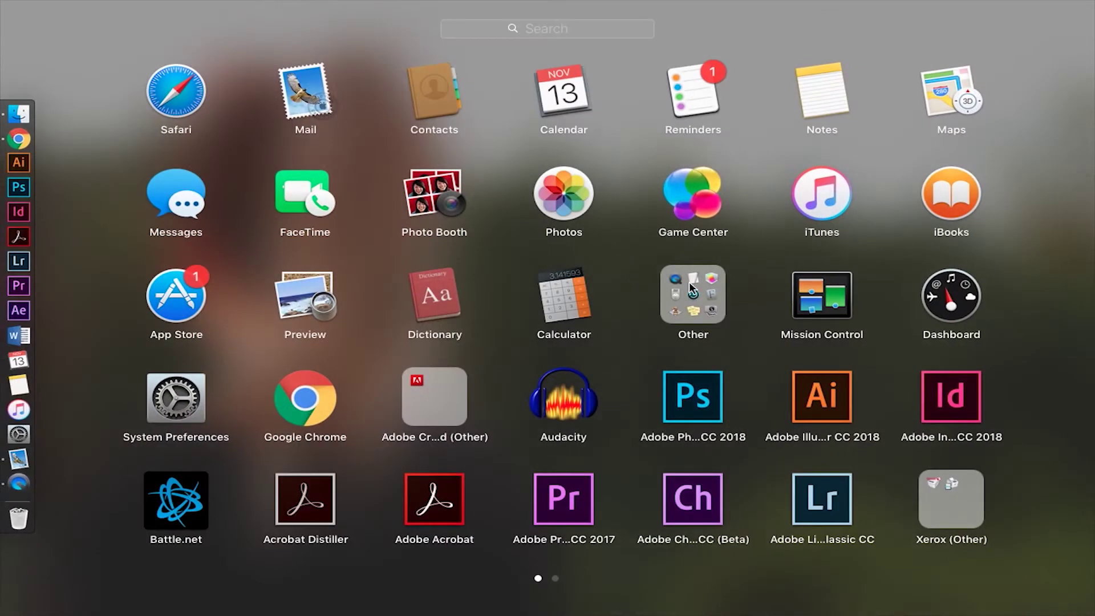
{"action": "left_click", "coordinate": [688, 282]}
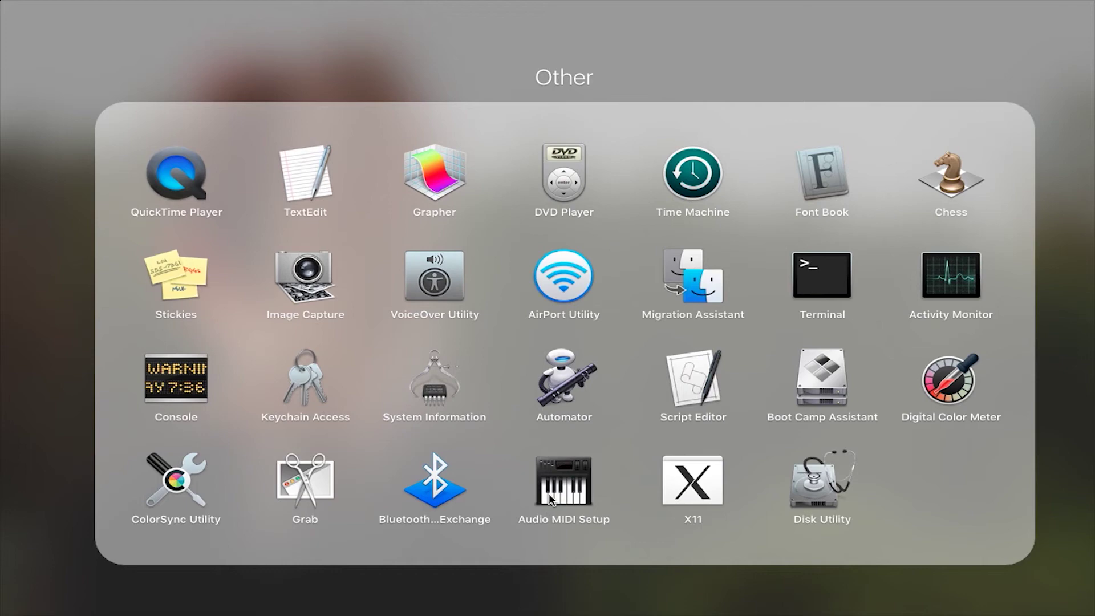
{"action": "left_click", "coordinate": [548, 494]}
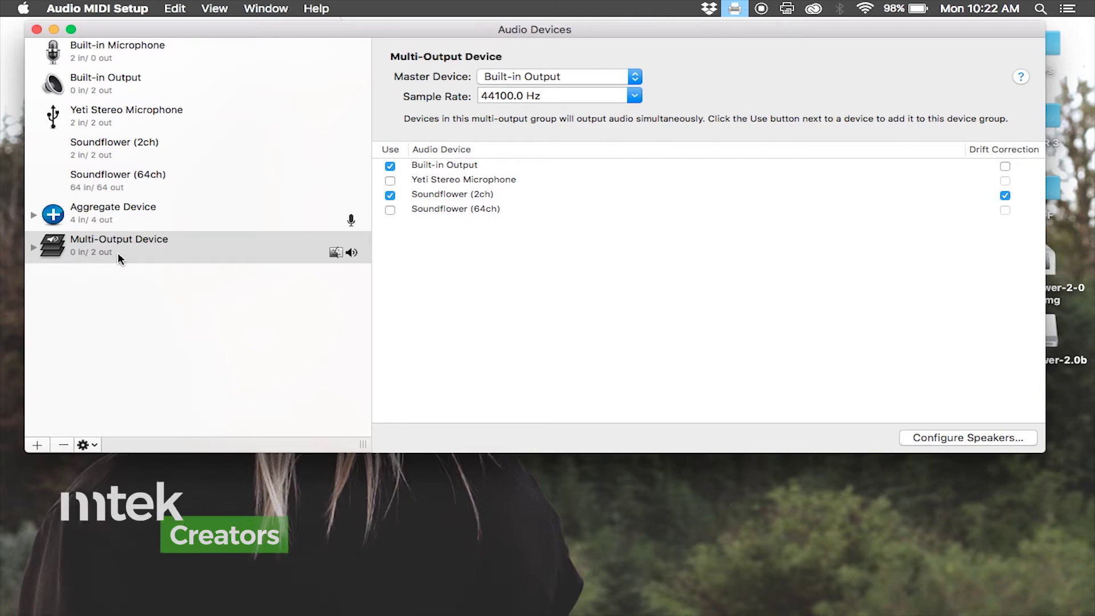
{"action": "left_click", "coordinate": [143, 349]}
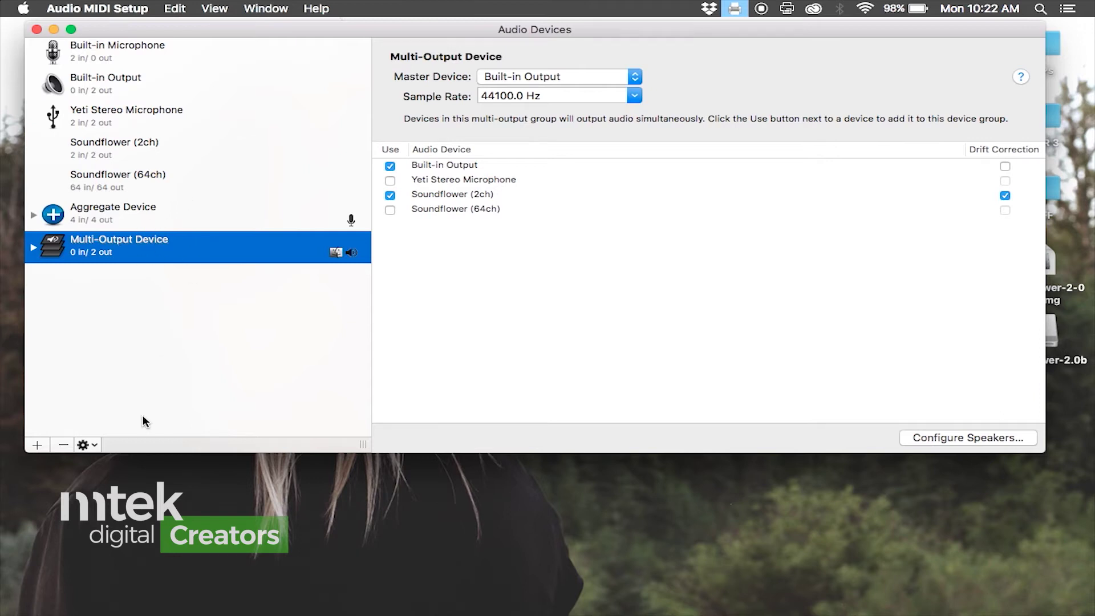
- Inspect the Aggregate Device (Yeti Stereo Microphone + Soundflower 2ch) and accept its stereo speaker setup
{"action": "left_click", "coordinate": [37, 445]}
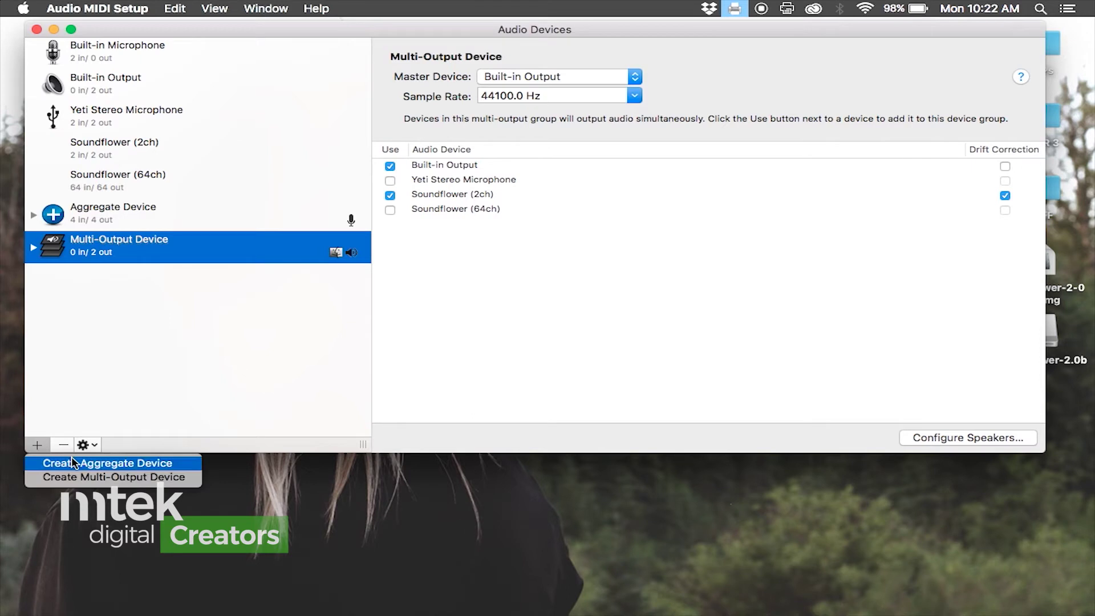
{"action": "left_click", "coordinate": [179, 320]}
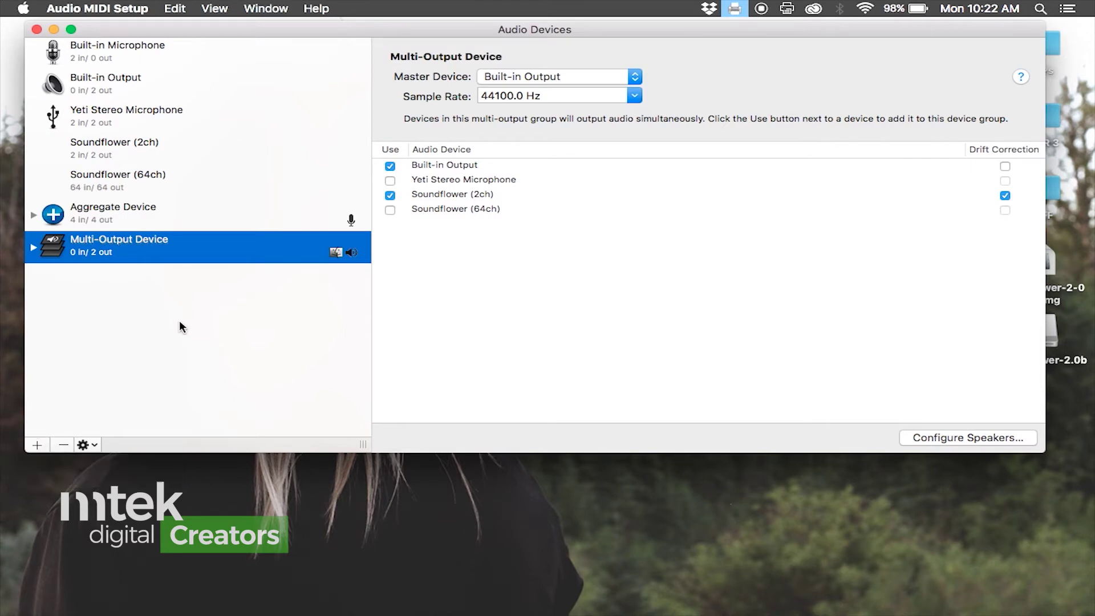
{"action": "left_click", "coordinate": [131, 222]}
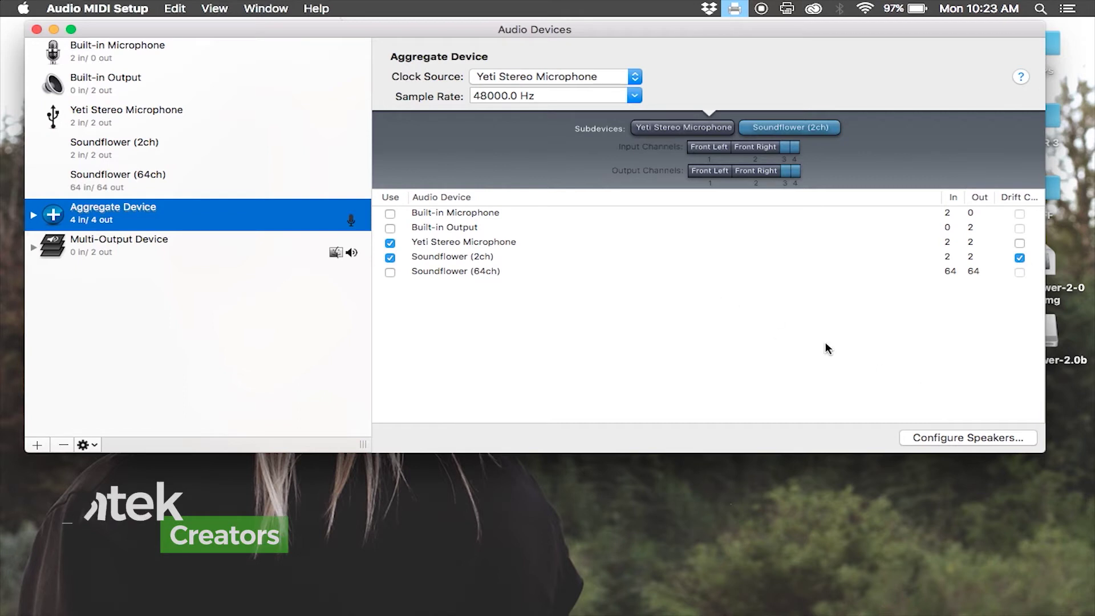
{"action": "left_click", "coordinate": [960, 436]}
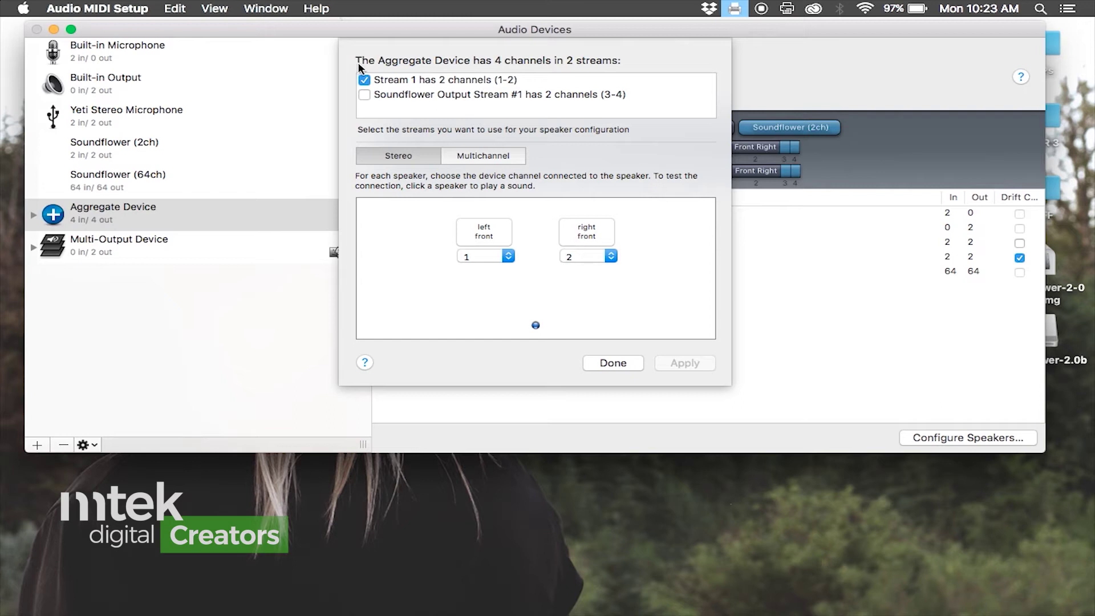
{"action": "left_click", "coordinate": [617, 361]}
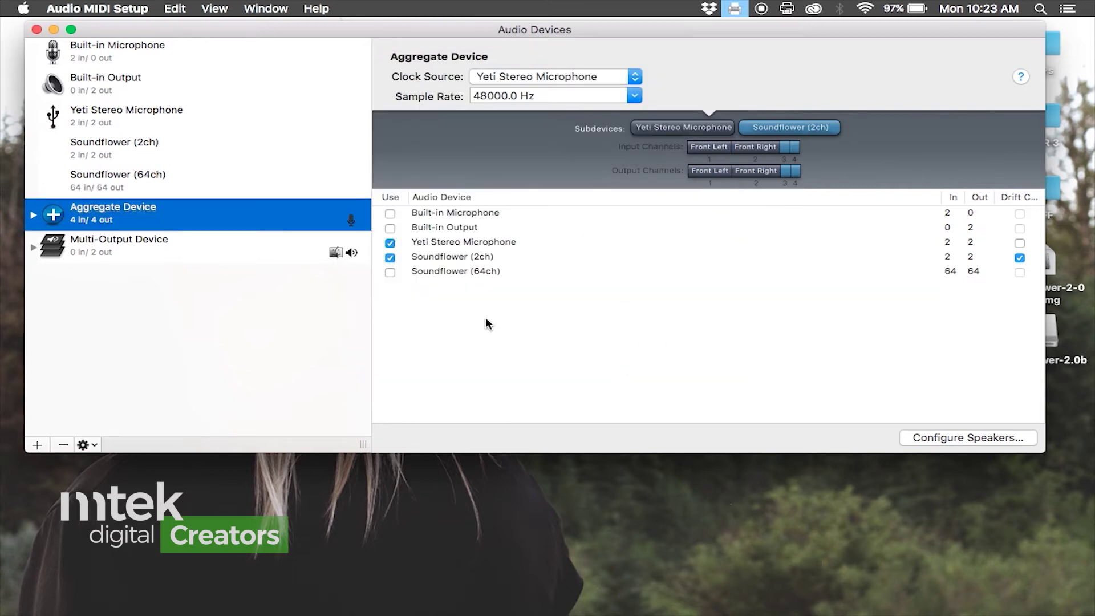
{"action": "left_click", "coordinate": [128, 246]}
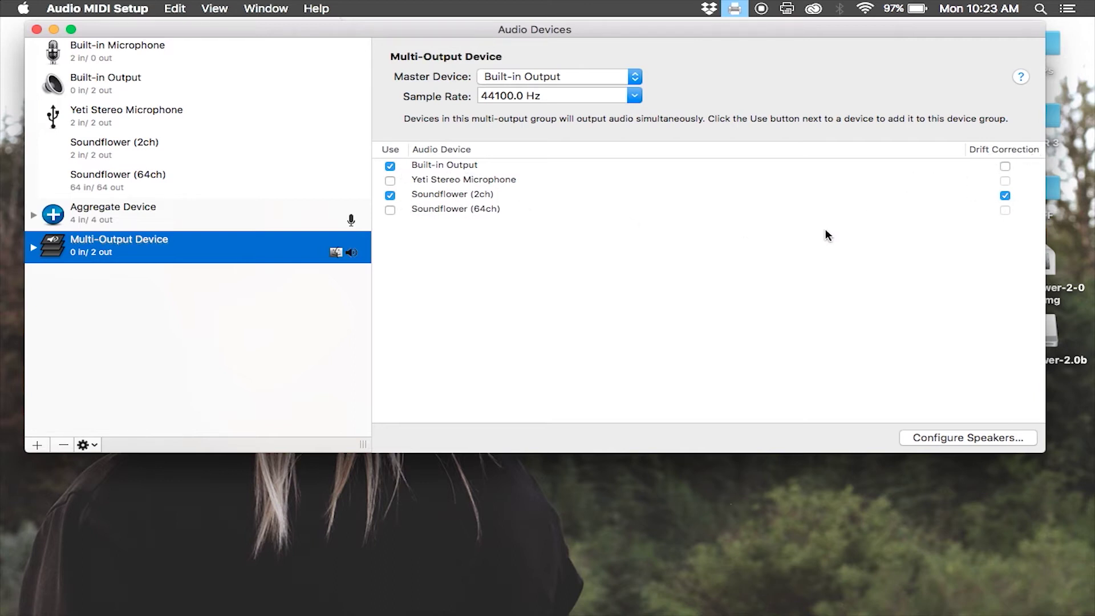
- Accept the Multi-Output Device's stereo speakers on channels 1 and 2, then close Audio MIDI Setup
{"action": "left_click", "coordinate": [929, 436]}
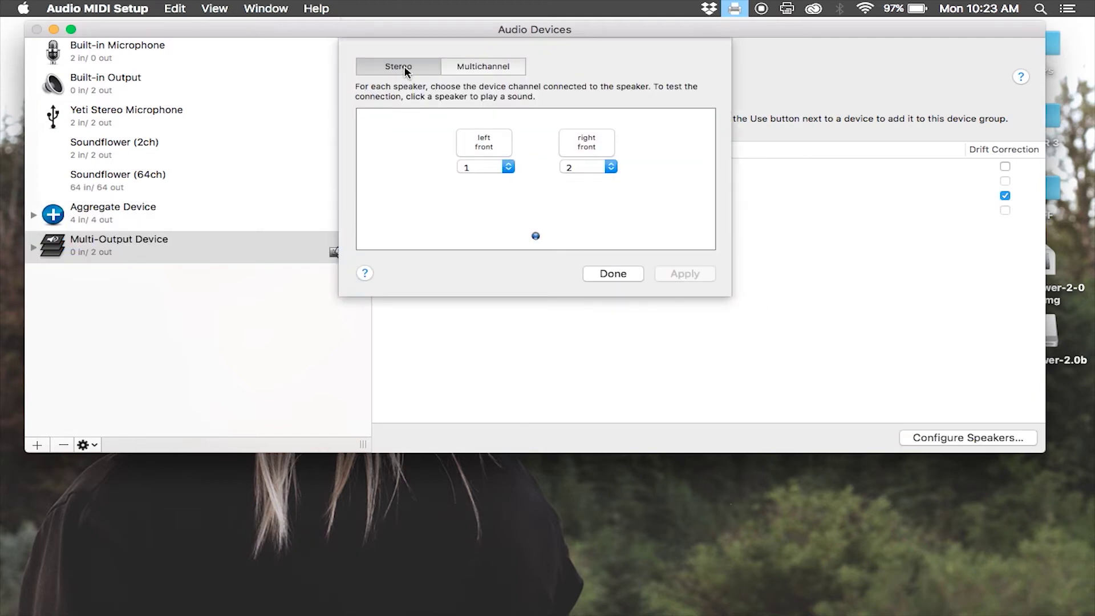
{"action": "left_click", "coordinate": [606, 274]}
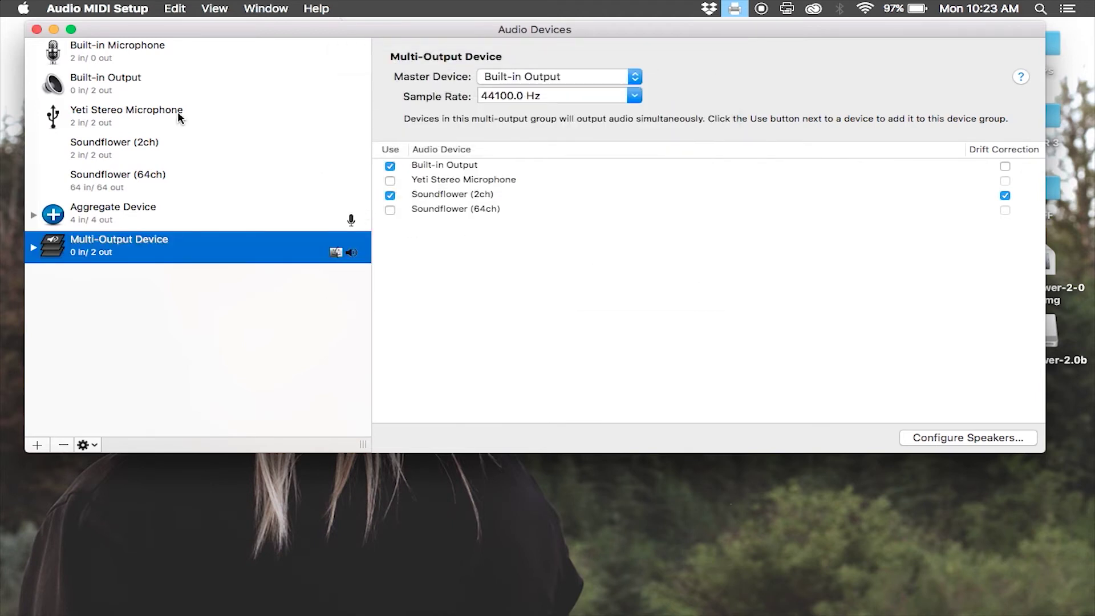
{"action": "left_click", "coordinate": [37, 29]}
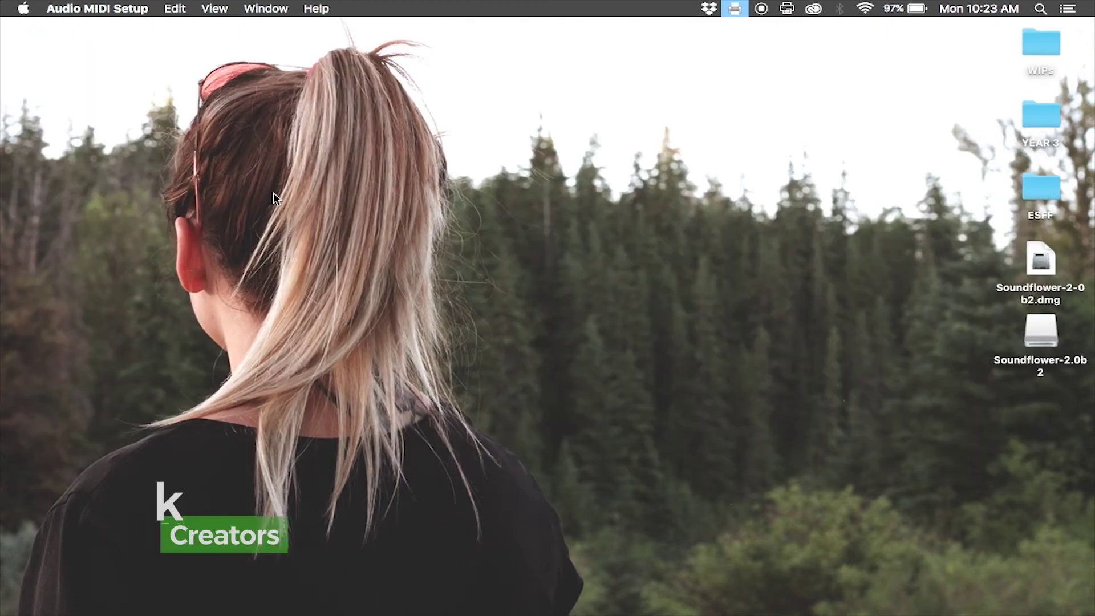
{"action": "mouse_move", "coordinate": [3, 274]}
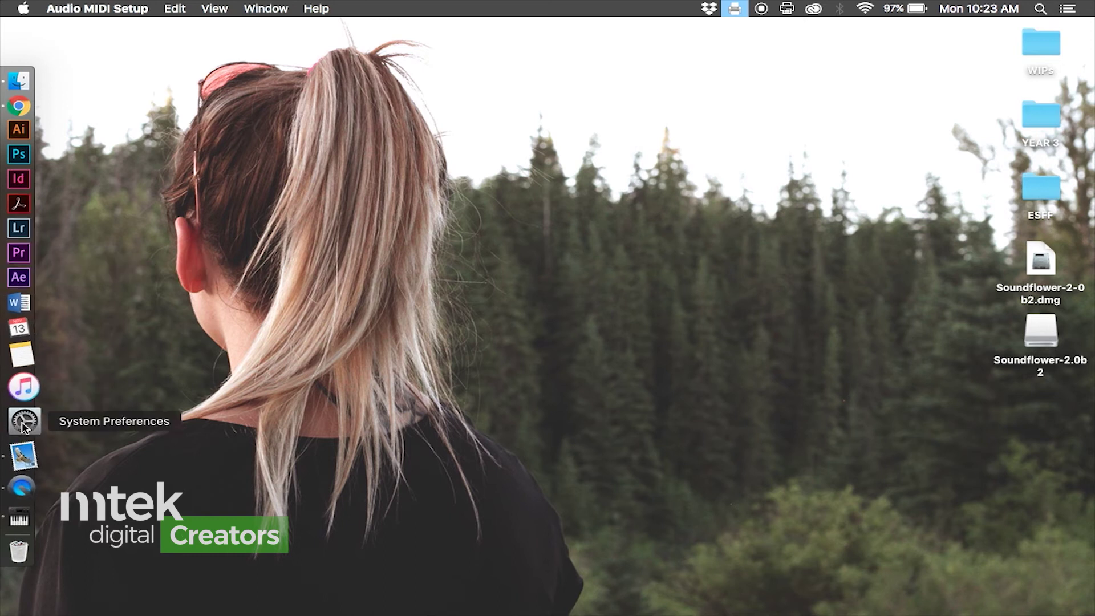
- In Sound preferences choose Multi-Output Device for output and Aggregate Device for input, then quit
{"action": "left_click", "coordinate": [23, 425]}
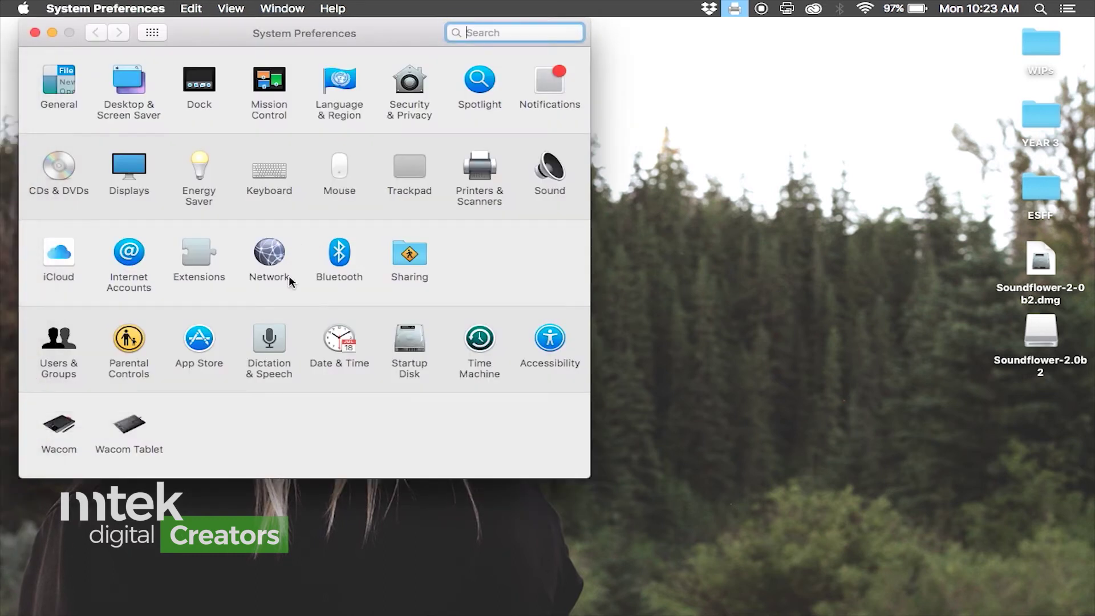
{"action": "left_click", "coordinate": [548, 168]}
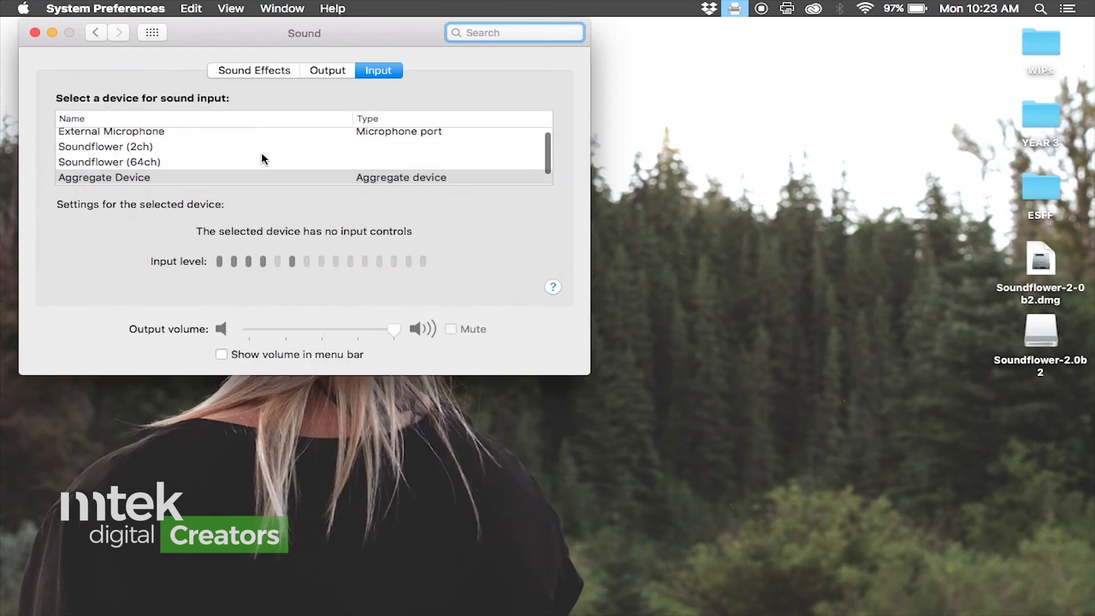
{"action": "left_click", "coordinate": [266, 70]}
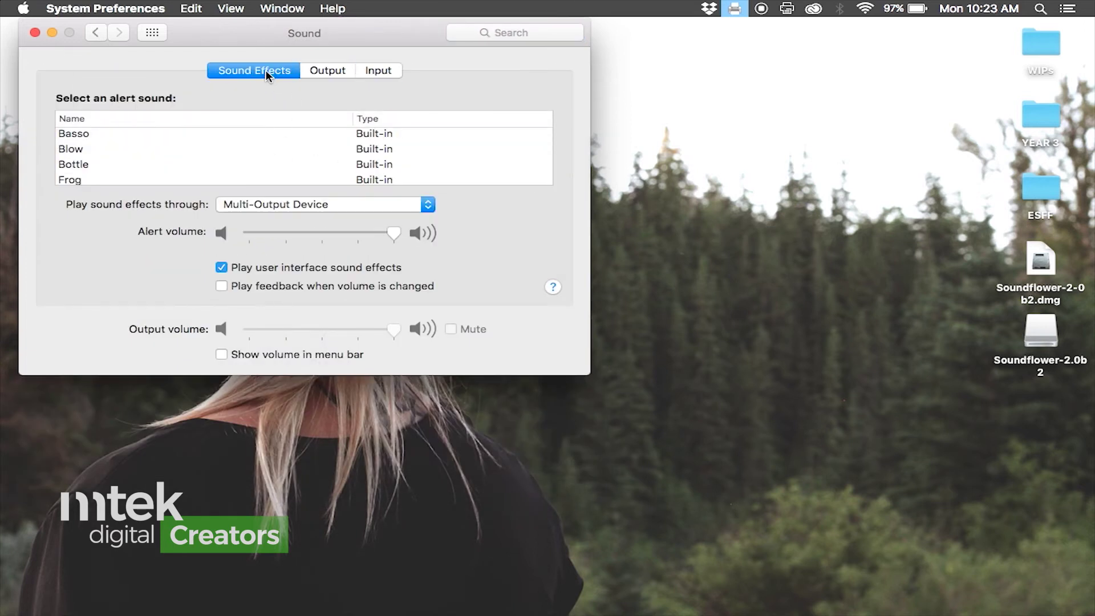
{"action": "left_click", "coordinate": [329, 69]}
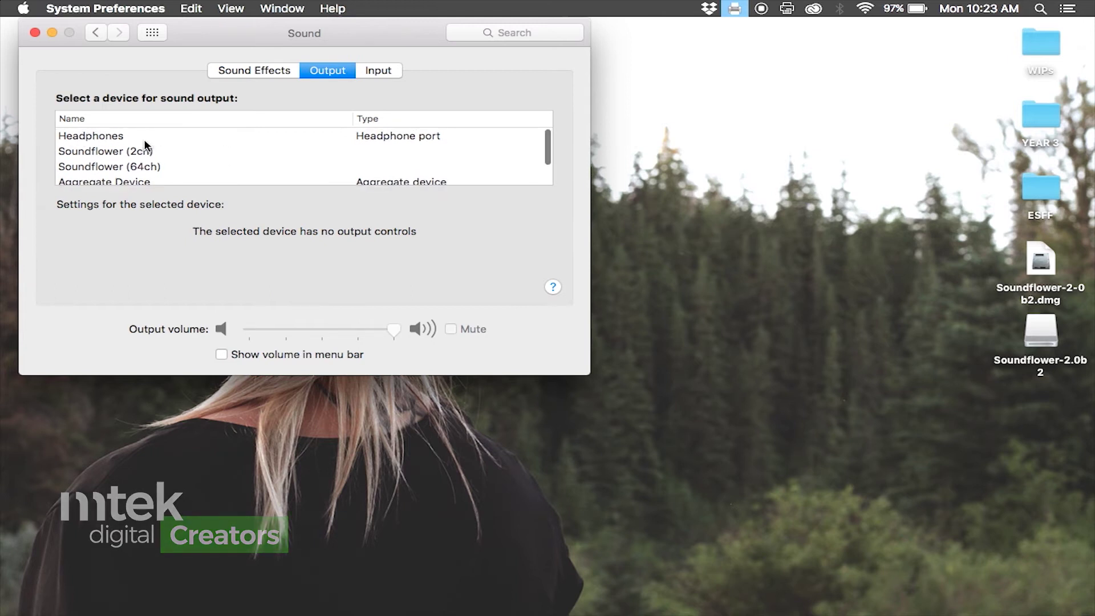
{"action": "scroll", "coordinate": [146, 143], "scroll_direction": "down", "scroll_amount": 3}
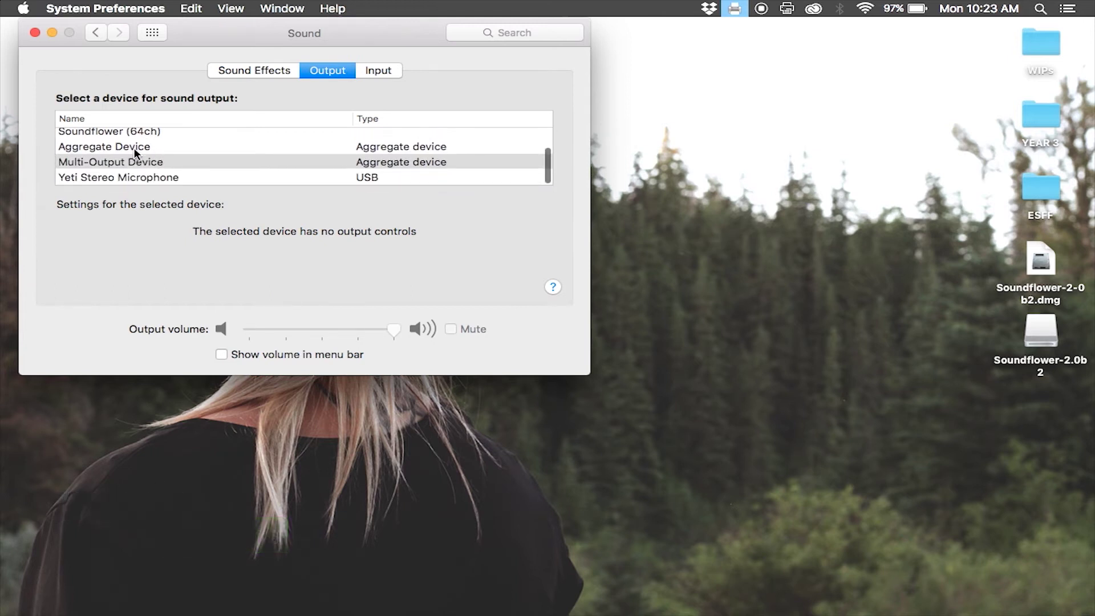
{"action": "left_click", "coordinate": [79, 162]}
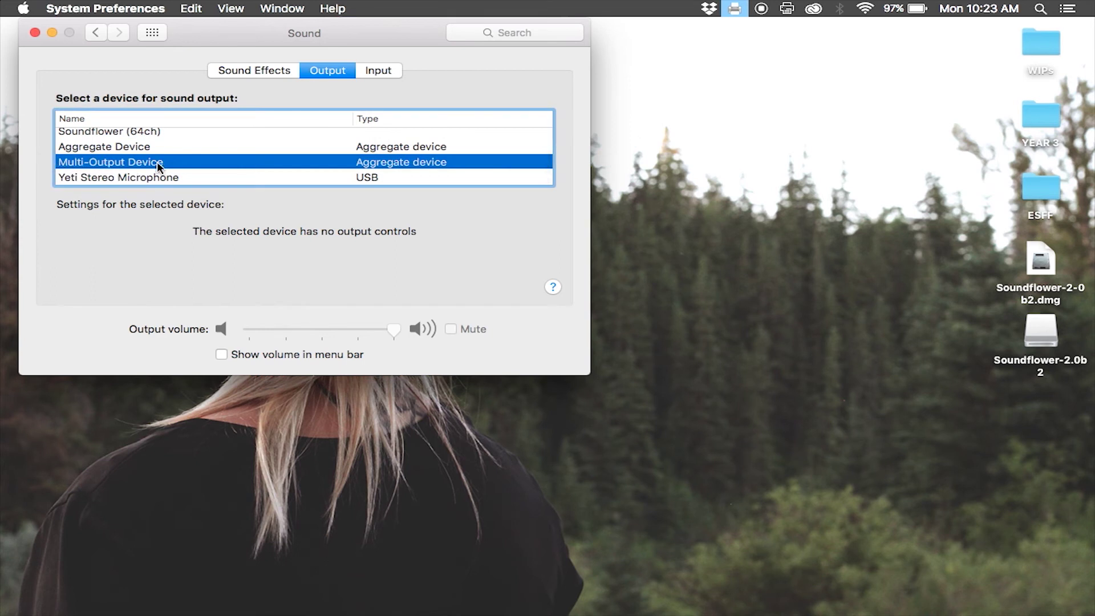
{"action": "left_click", "coordinate": [375, 71]}
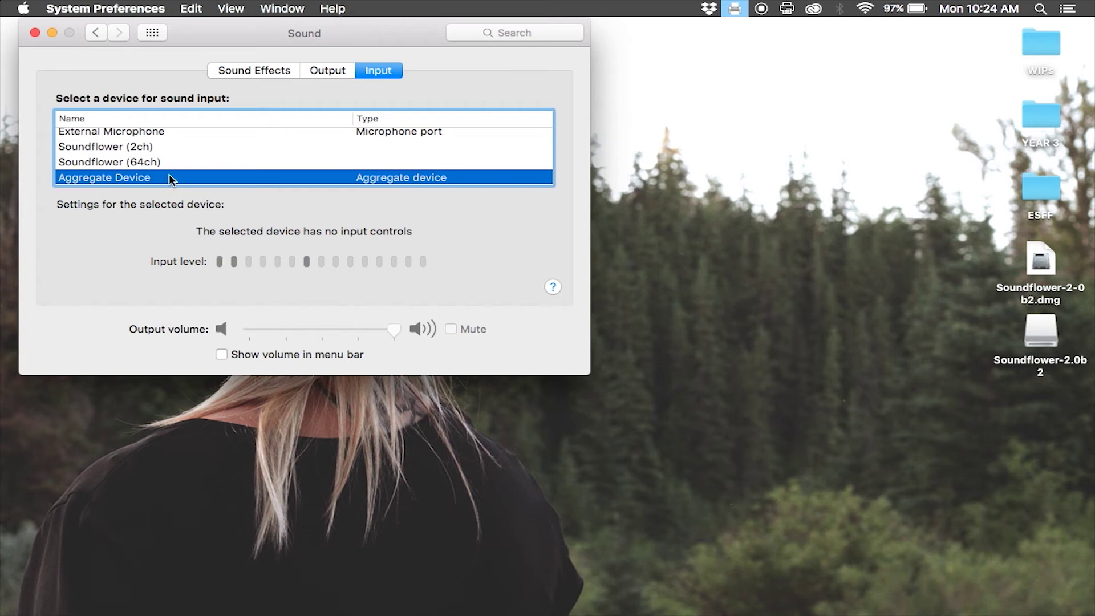
{"action": "left_click", "coordinate": [34, 32]}
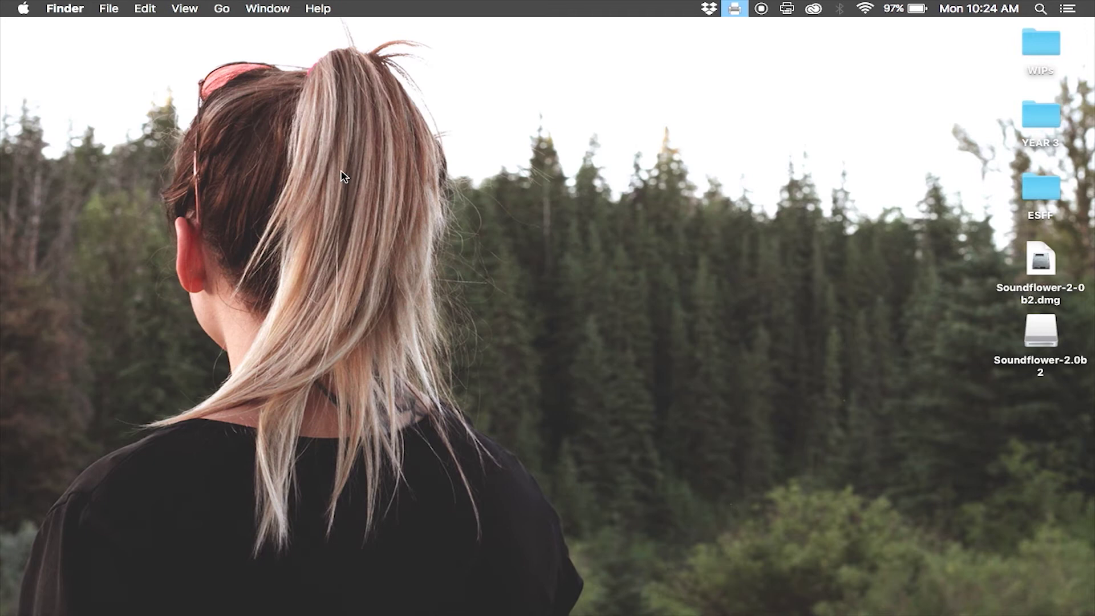
- Launch QuickTime Player and start a new audio recording
{"action": "key", "text": "F4"}
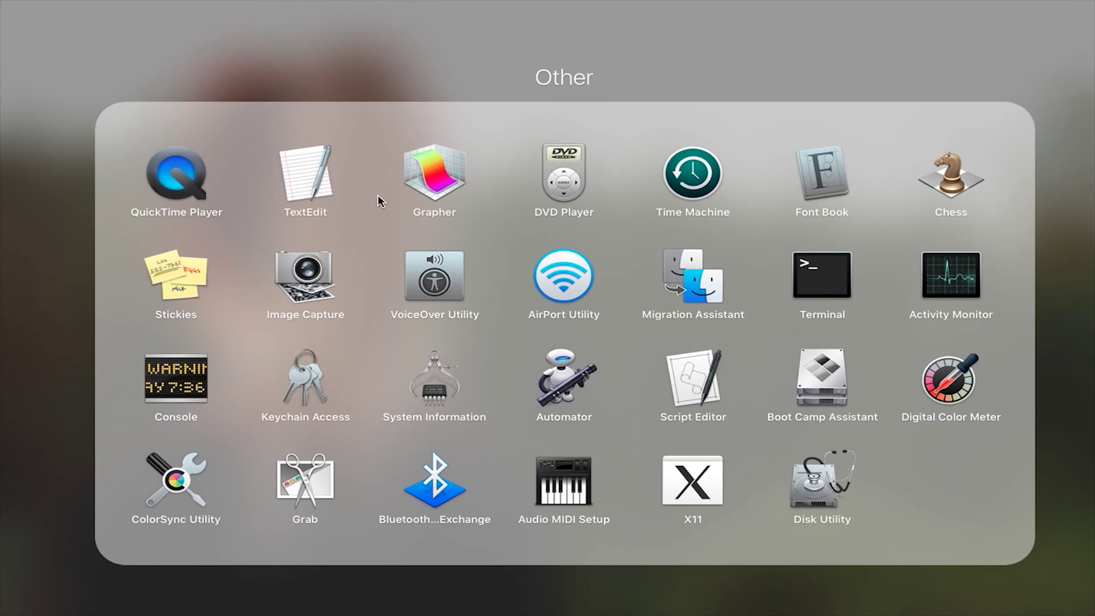
{"action": "left_click", "coordinate": [182, 183]}
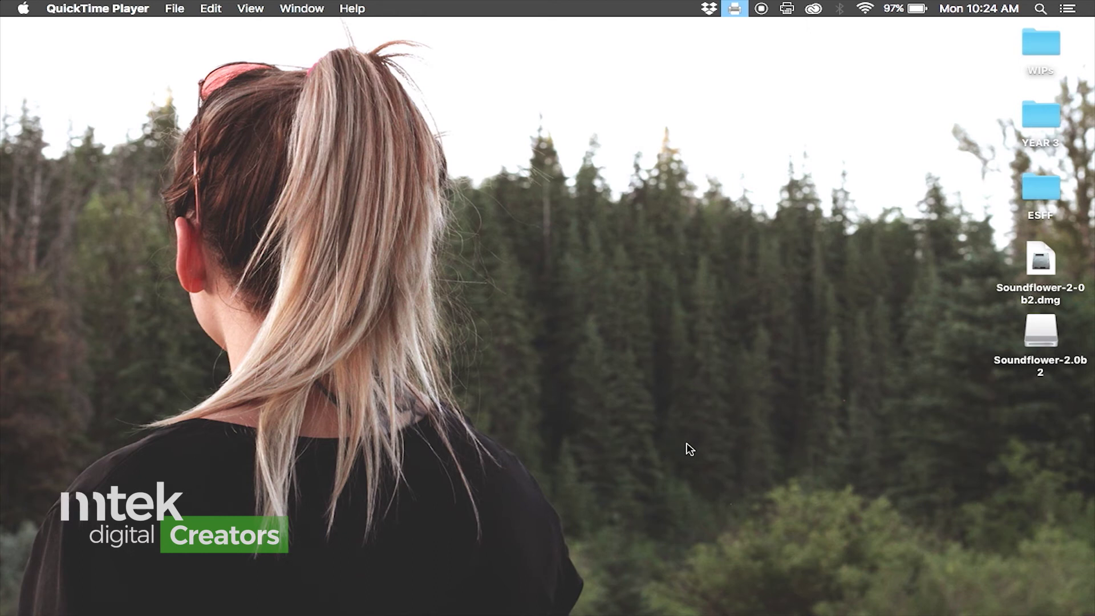
{"action": "left_click", "coordinate": [176, 11]}
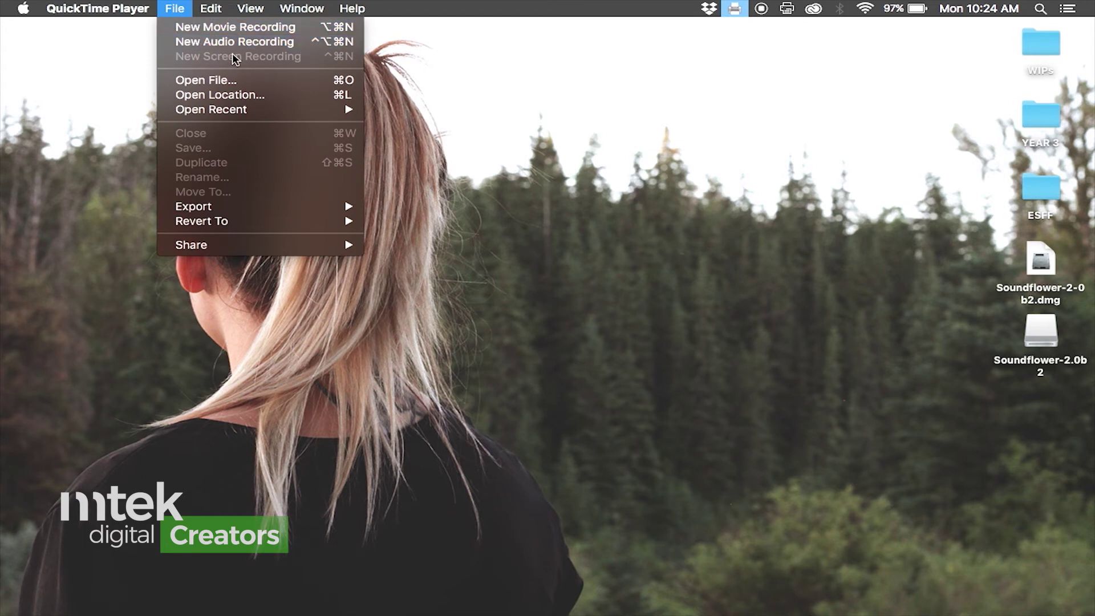
{"action": "left_click", "coordinate": [201, 48]}
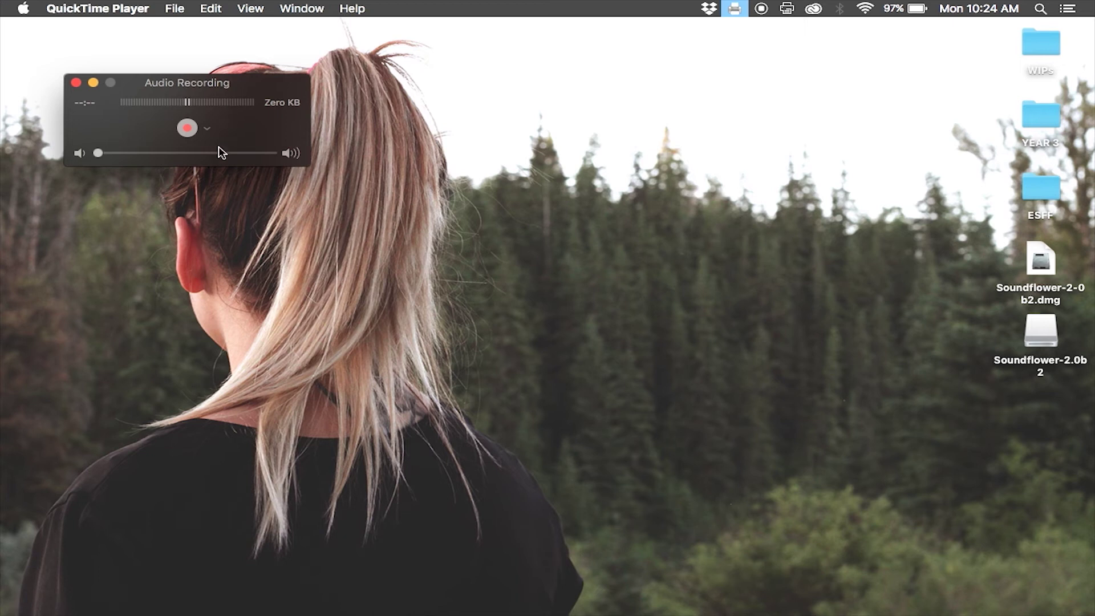
- Keep Aggregate Device as the recording microphone and close the recording window
{"action": "left_click", "coordinate": [208, 130]}
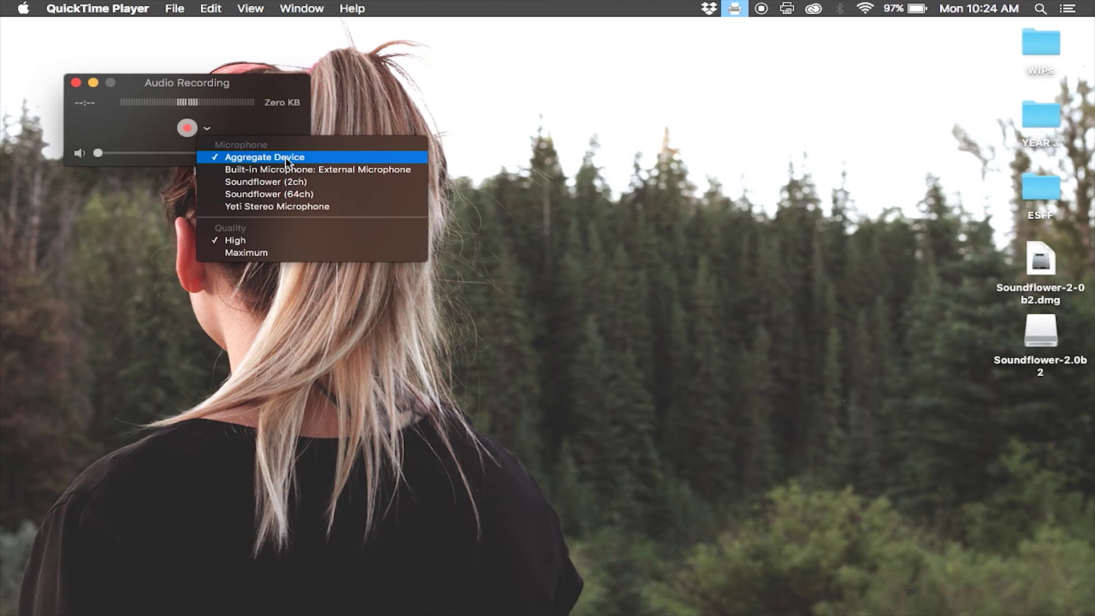
{"action": "left_click", "coordinate": [209, 133]}
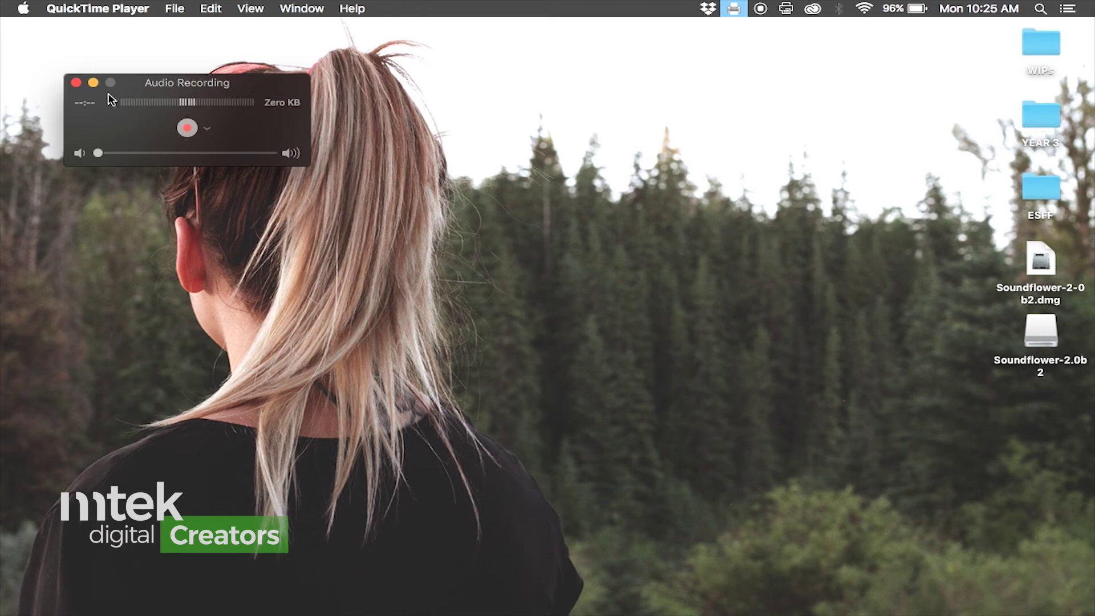
{"action": "left_click", "coordinate": [76, 84]}
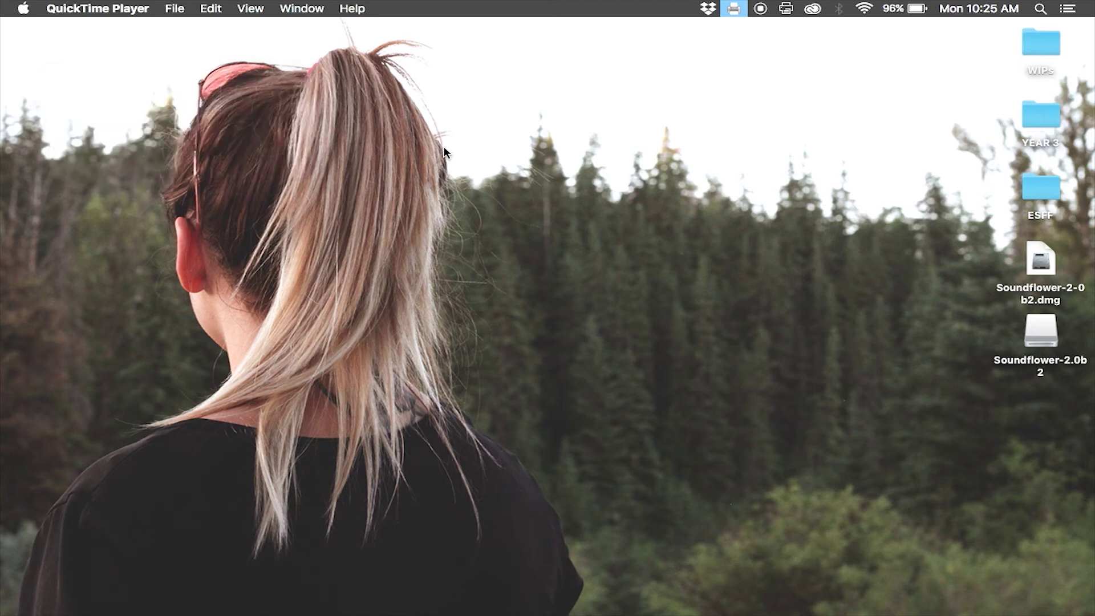